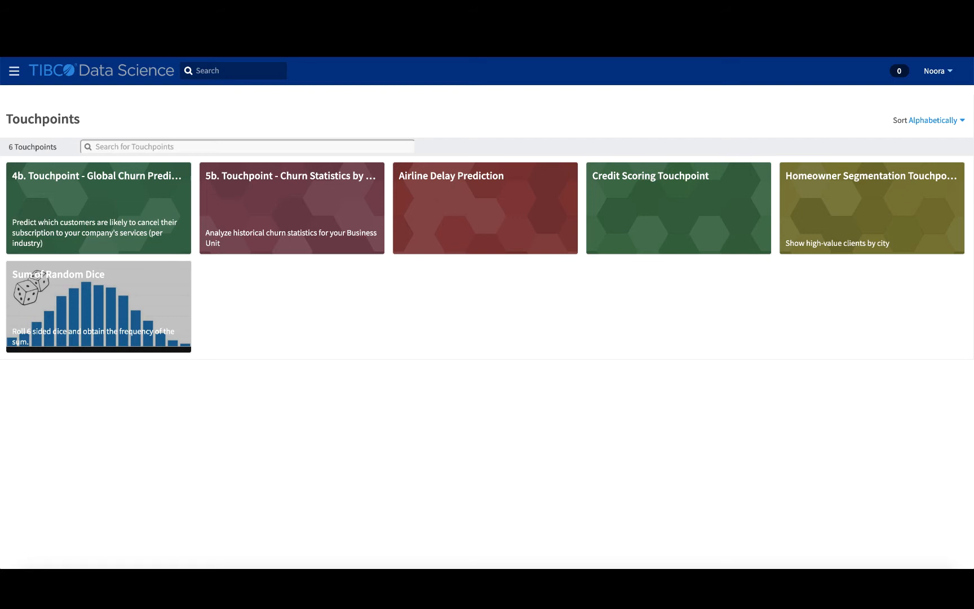
Navigate via the site menu to the Touchpoints list
{"action": "left_click", "coordinate": [13, 71]}
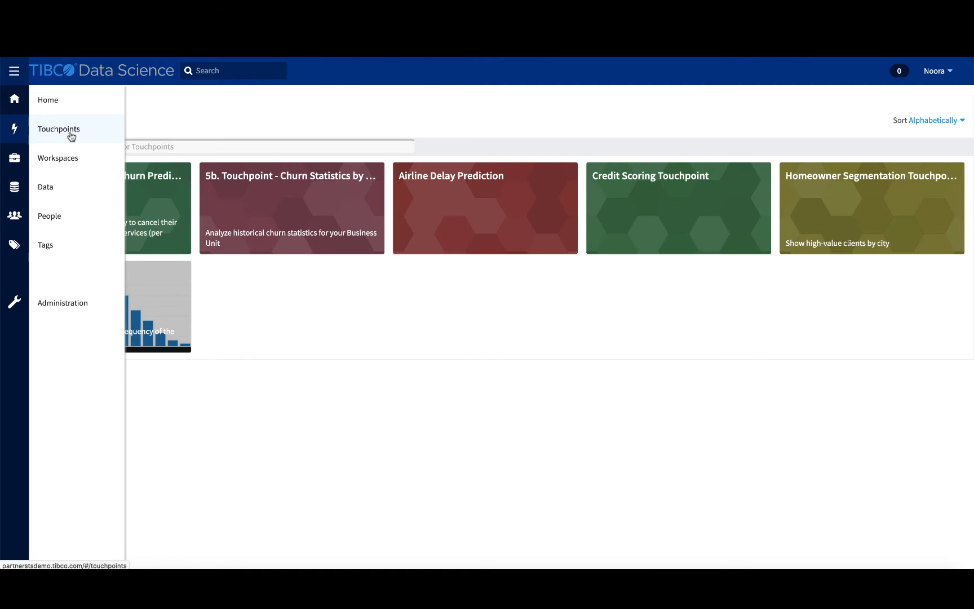
{"action": "left_click", "coordinate": [71, 134]}
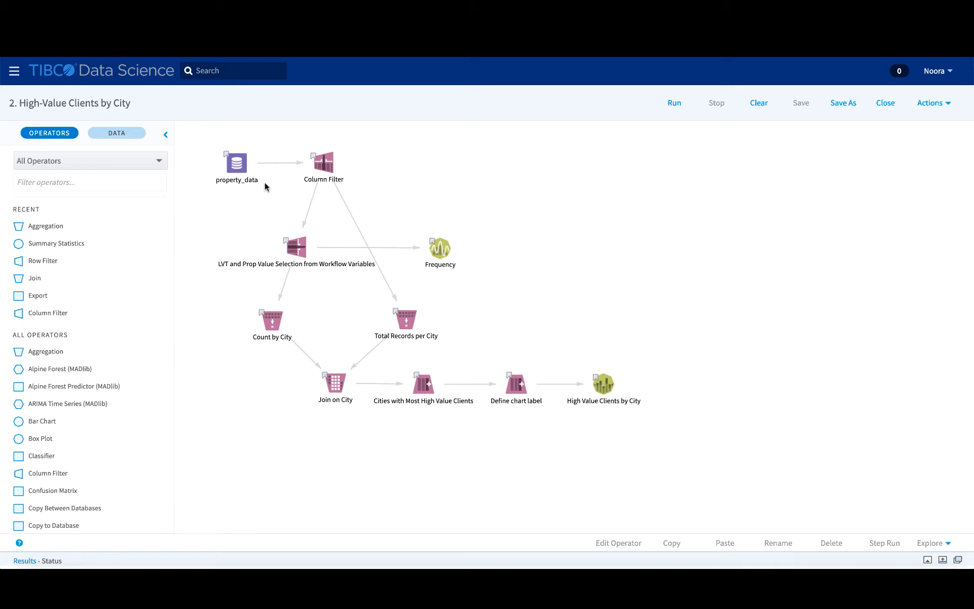
{"action": "left_click", "coordinate": [235, 164]}
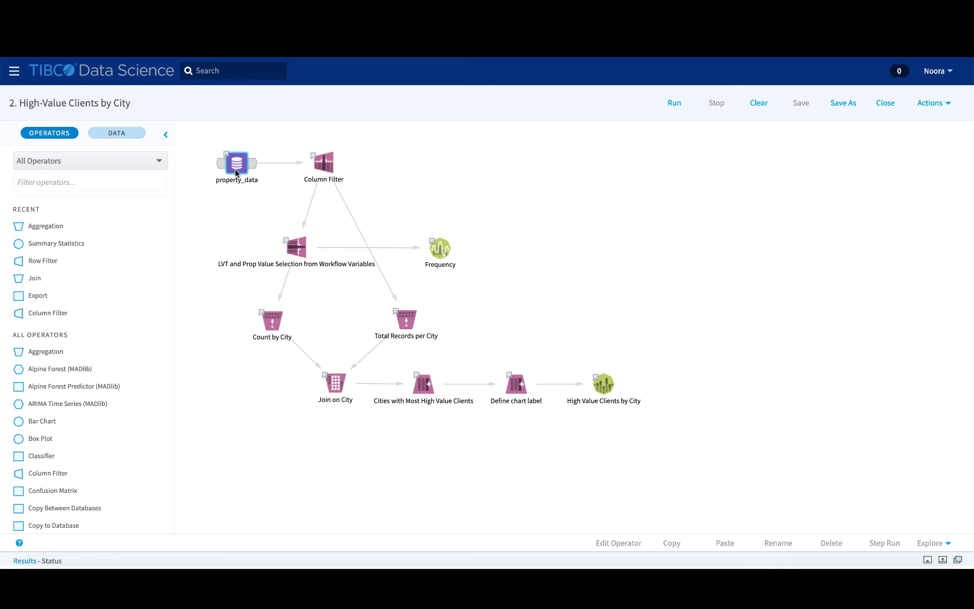
{"action": "left_click", "coordinate": [927, 559]}
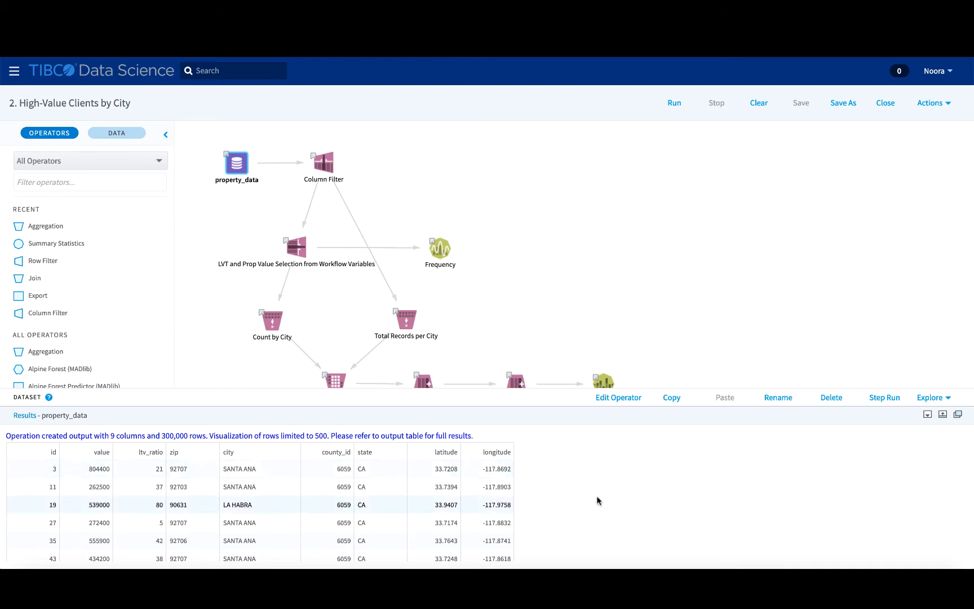
{"action": "left_click", "coordinate": [927, 415]}
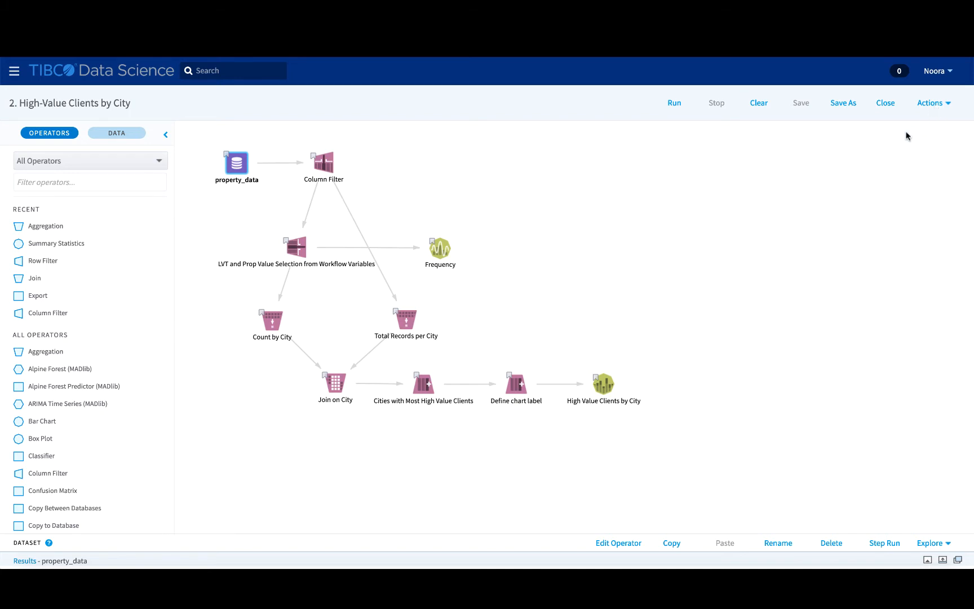
{"action": "left_click", "coordinate": [935, 107]}
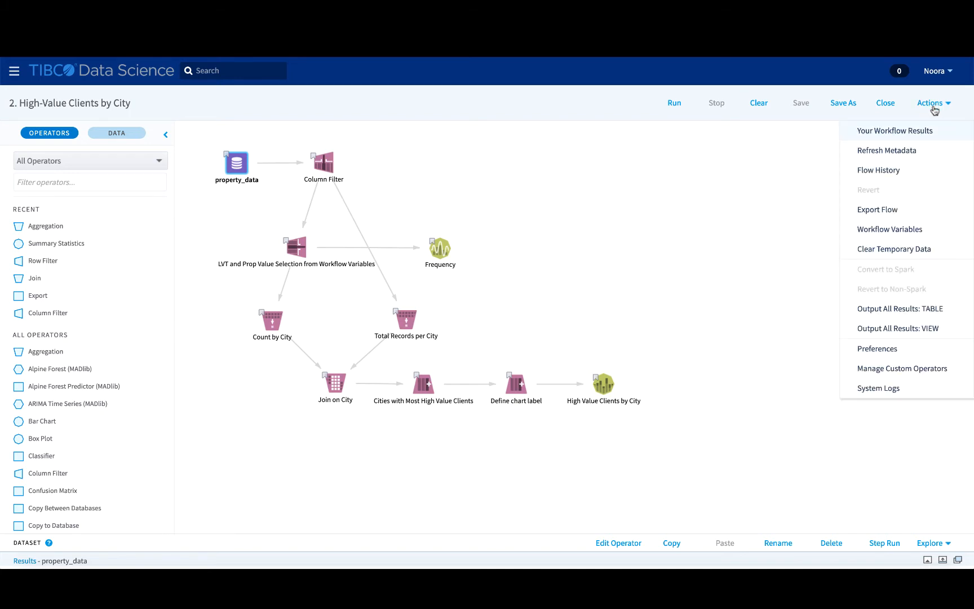
{"action": "left_click", "coordinate": [905, 232]}
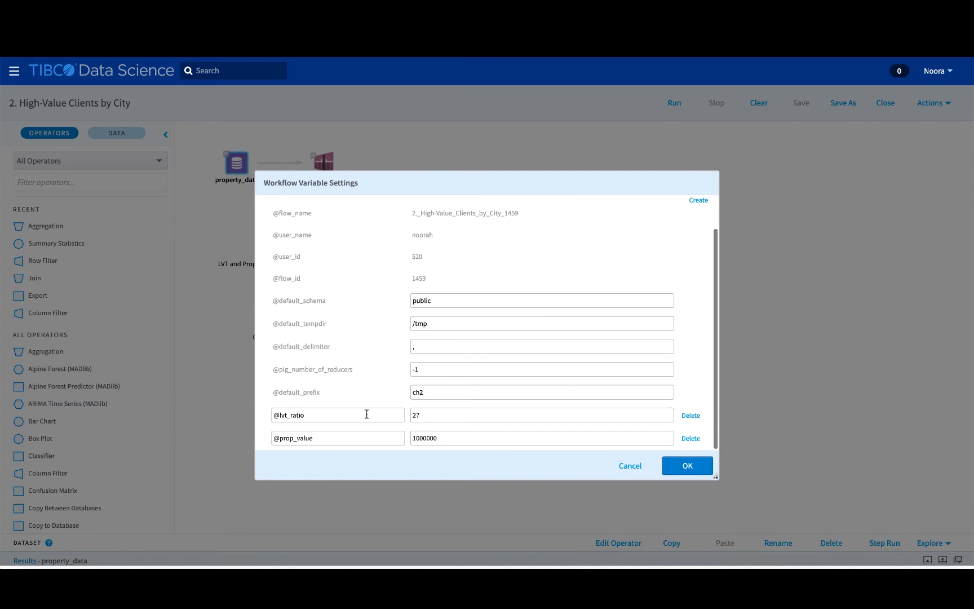
{"action": "left_click", "coordinate": [360, 414]}
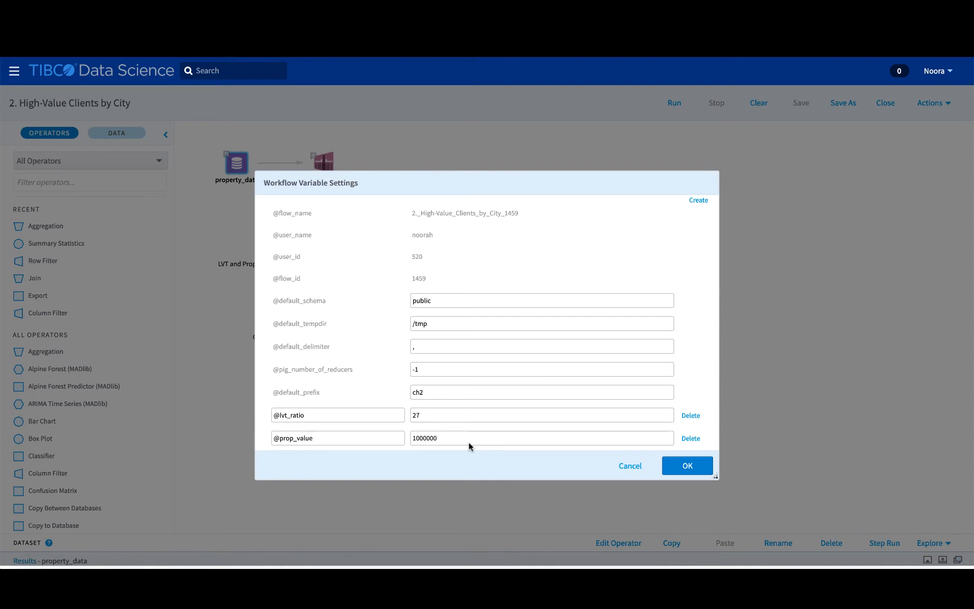
{"action": "left_click", "coordinate": [682, 468]}
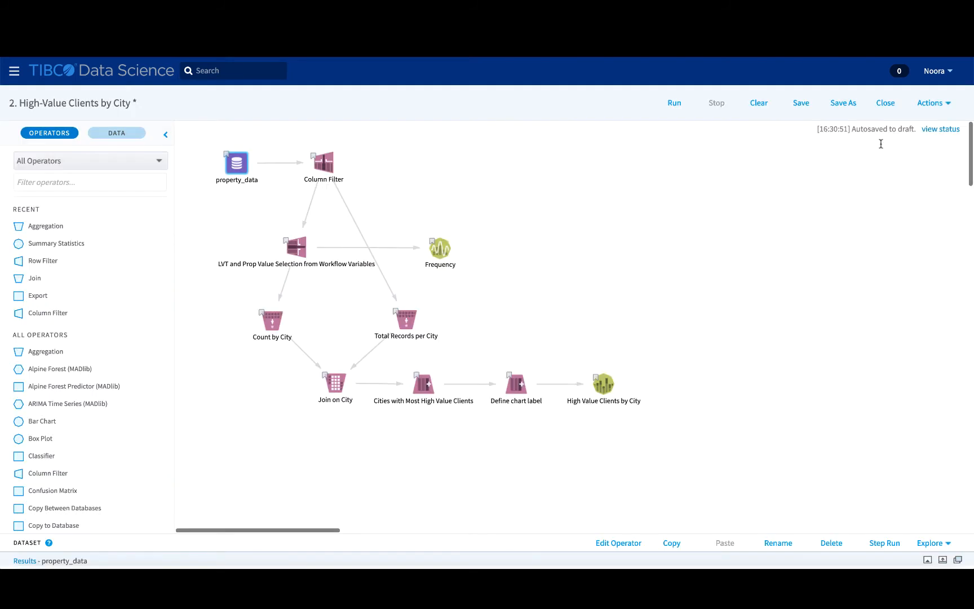
Close the flow editor without saving, returning to the workfile page
{"action": "left_click", "coordinate": [886, 103]}
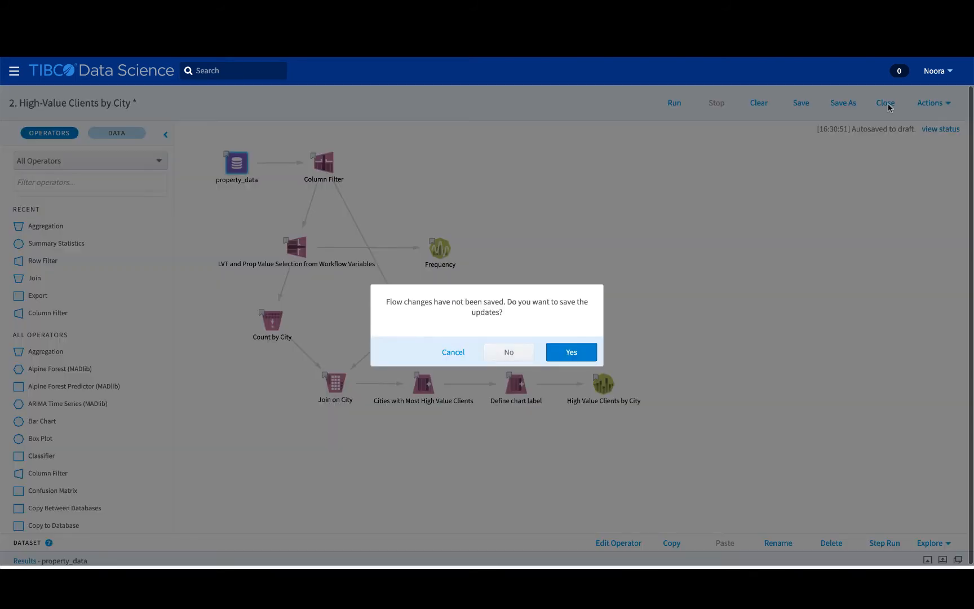
{"action": "left_click", "coordinate": [510, 352]}
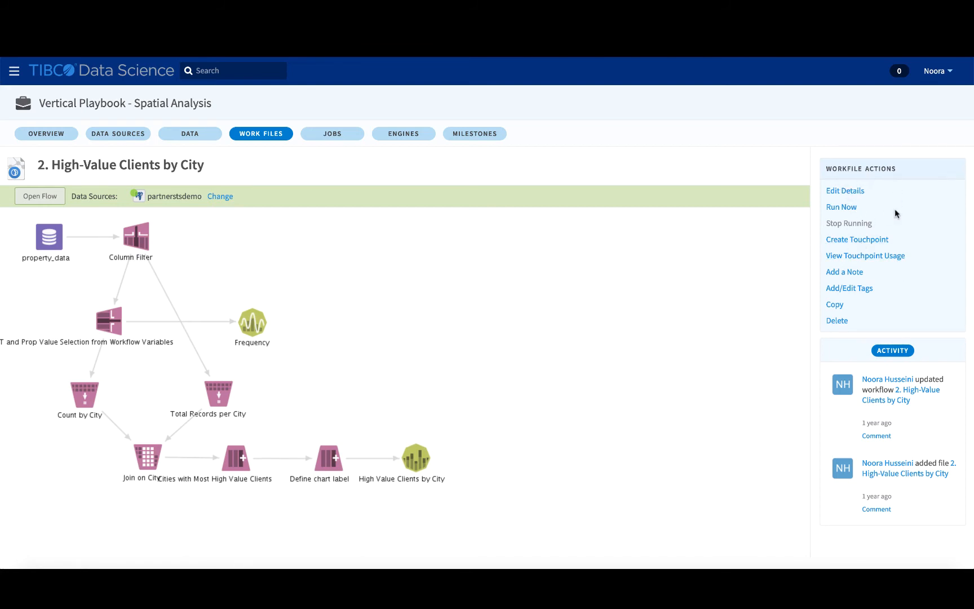
View which touchpoints use this workflow, then dismiss the Touchpoint Usage window
{"action": "left_click", "coordinate": [875, 256]}
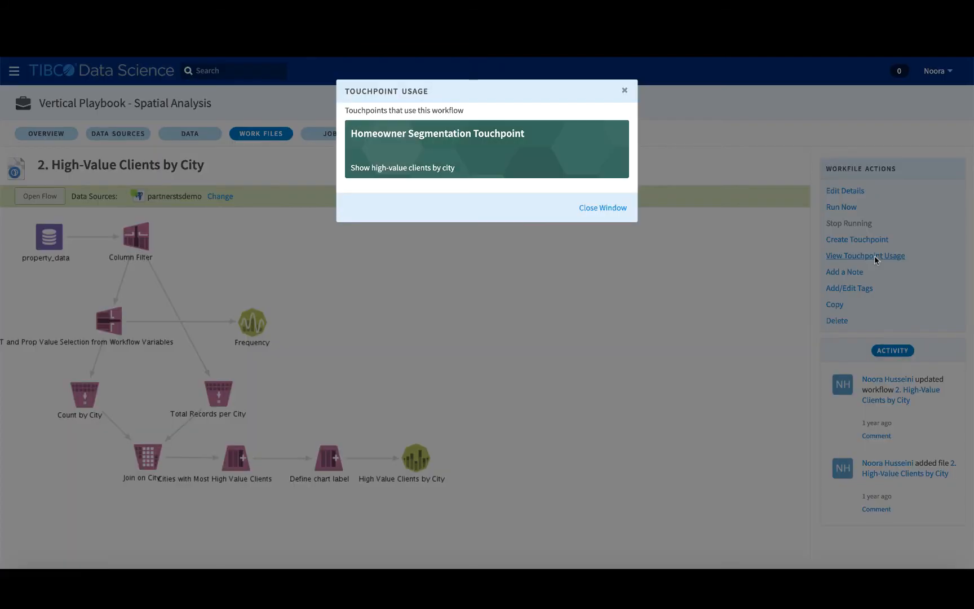
{"action": "left_click", "coordinate": [625, 93]}
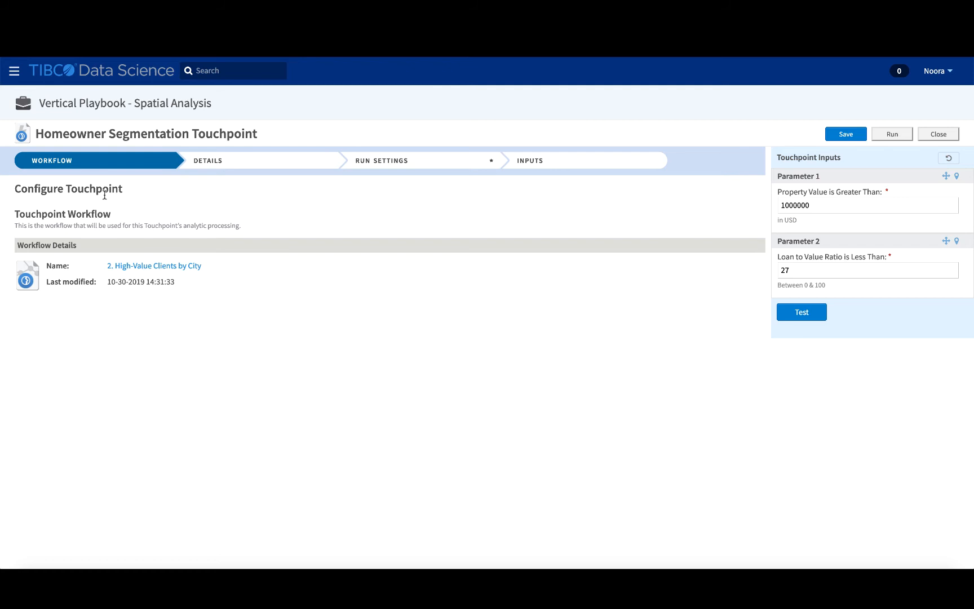
Review the touchpoint's name and description on the Details step
{"action": "left_click", "coordinate": [236, 160]}
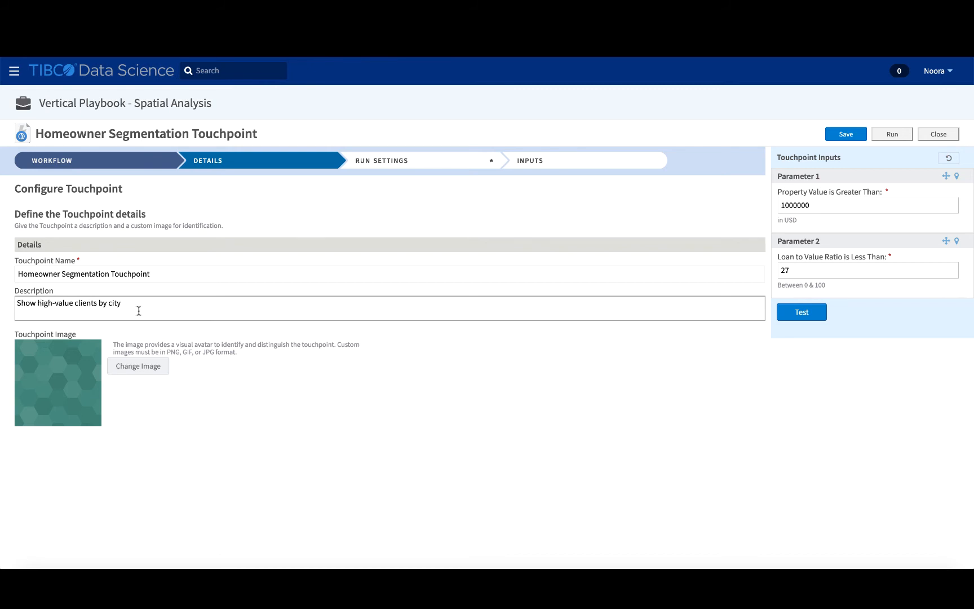
In Run Settings, toggle Cities with Most High Value Clients off and back on as a displayed output
{"action": "left_click", "coordinate": [431, 167]}
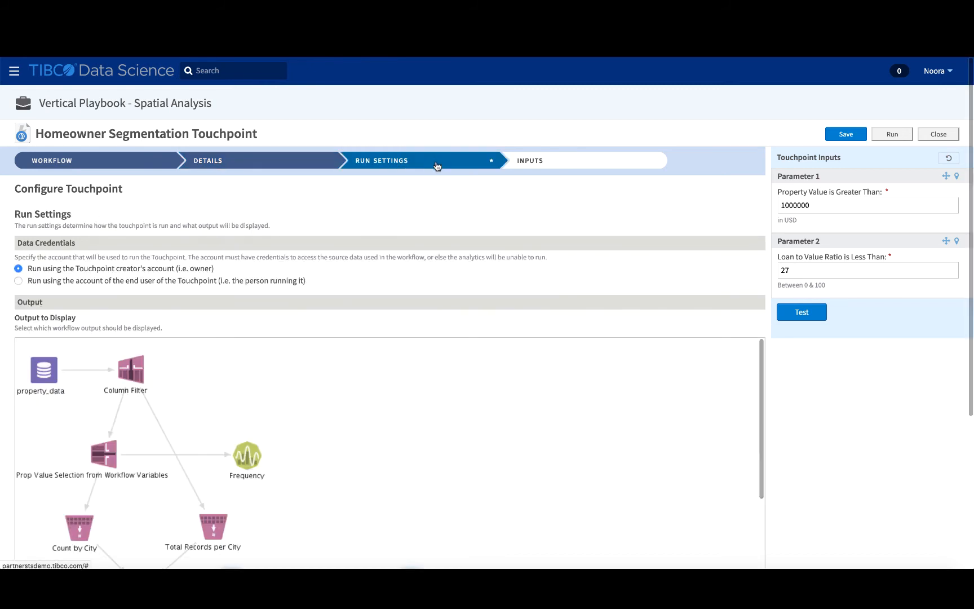
{"action": "scroll", "coordinate": [384, 261], "scroll_direction": "down", "scroll_amount": 3}
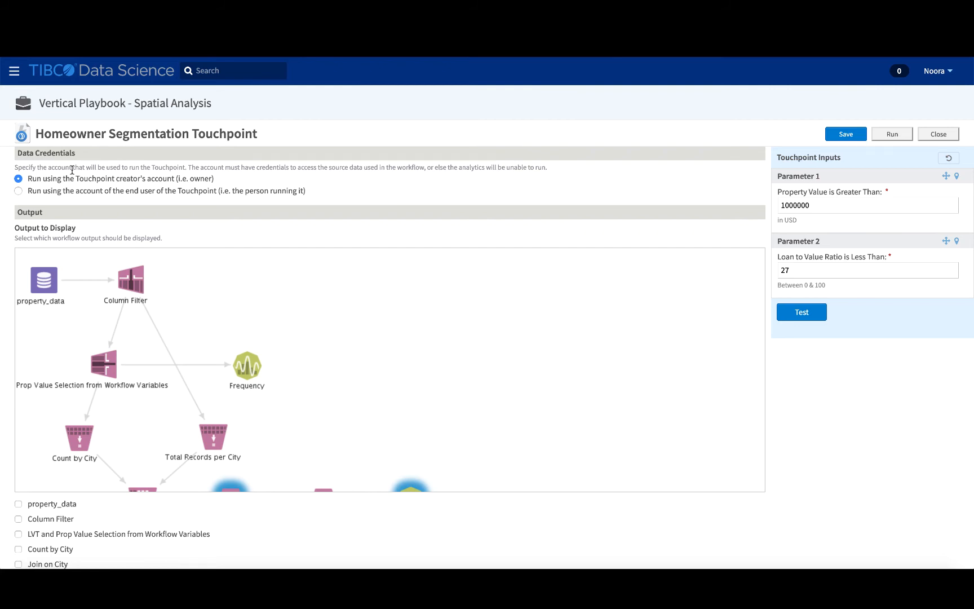
{"action": "scroll", "coordinate": [106, 257], "scroll_direction": "down", "scroll_amount": 3}
{"action": "scroll", "coordinate": [107, 258], "scroll_direction": "down", "scroll_amount": 3}
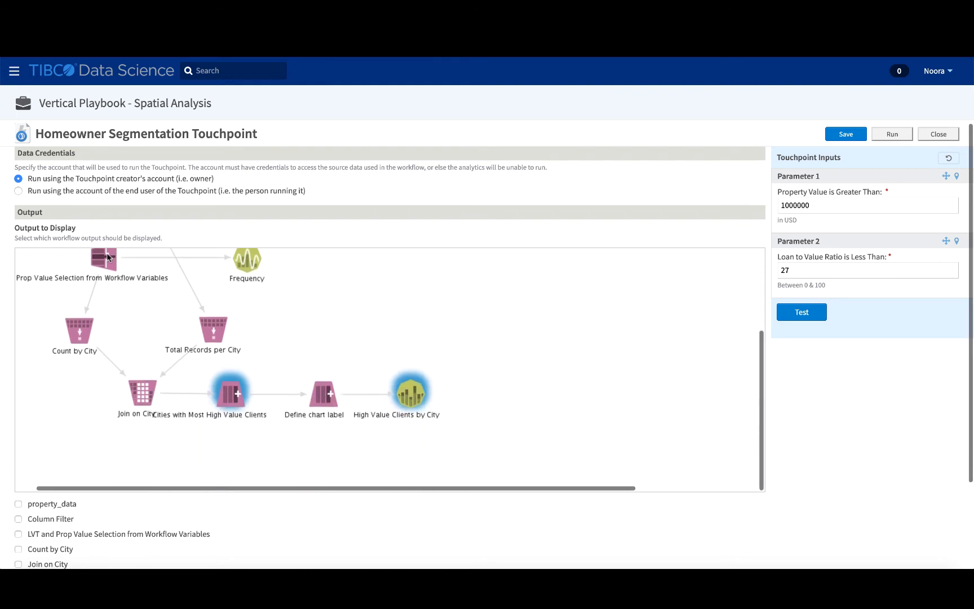
{"action": "scroll", "coordinate": [139, 210], "scroll_direction": "down", "scroll_amount": 3}
{"action": "scroll", "coordinate": [139, 211], "scroll_direction": "down", "scroll_amount": 2}
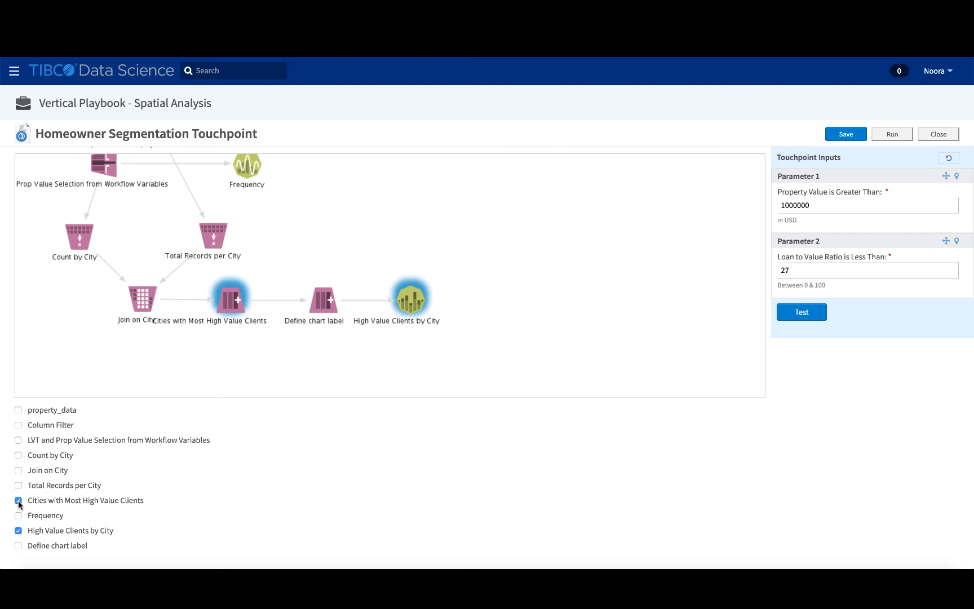
{"action": "left_click", "coordinate": [18, 500]}
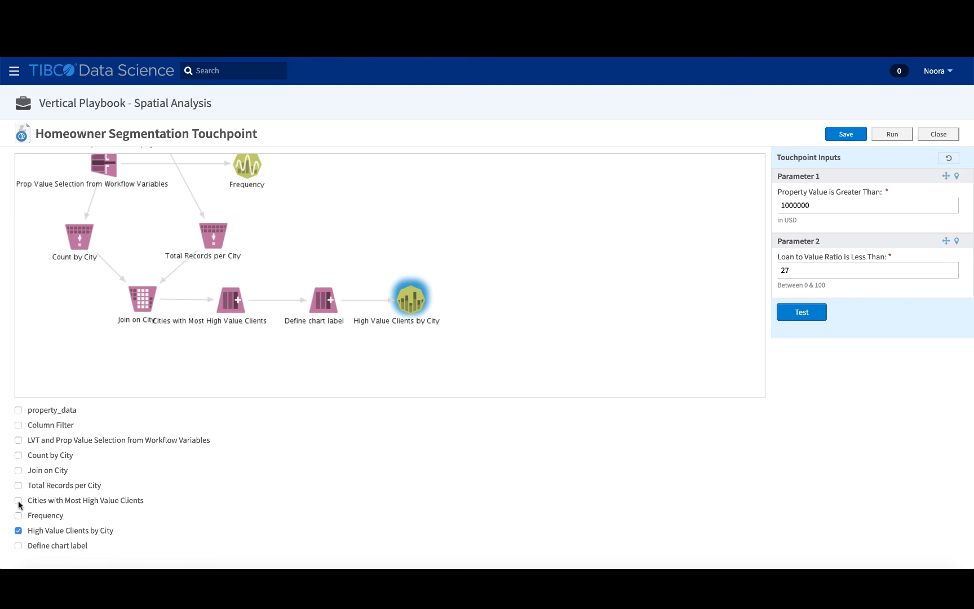
{"action": "left_click", "coordinate": [18, 500]}
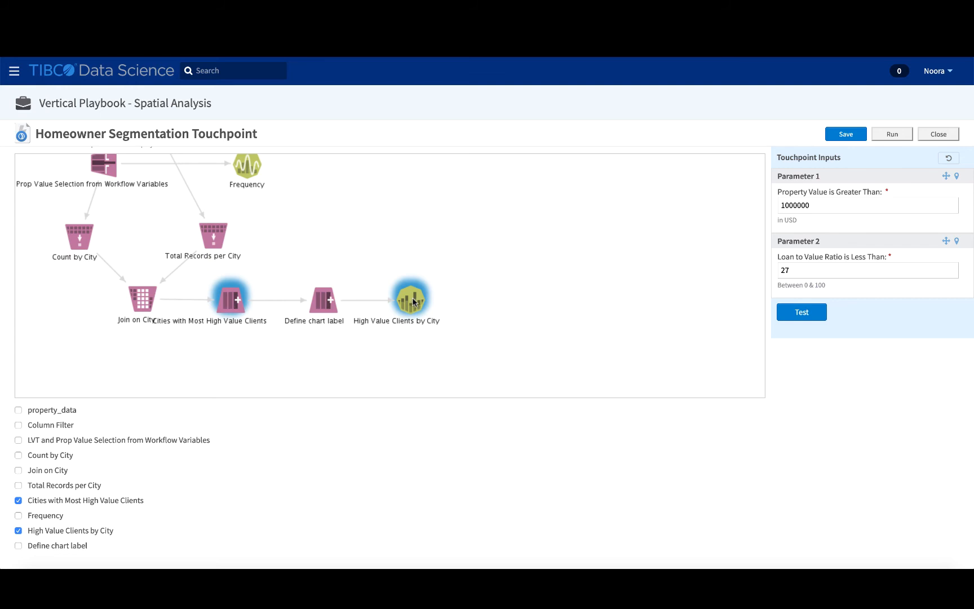
{"action": "scroll", "coordinate": [376, 424], "scroll_direction": "up", "scroll_amount": 5}
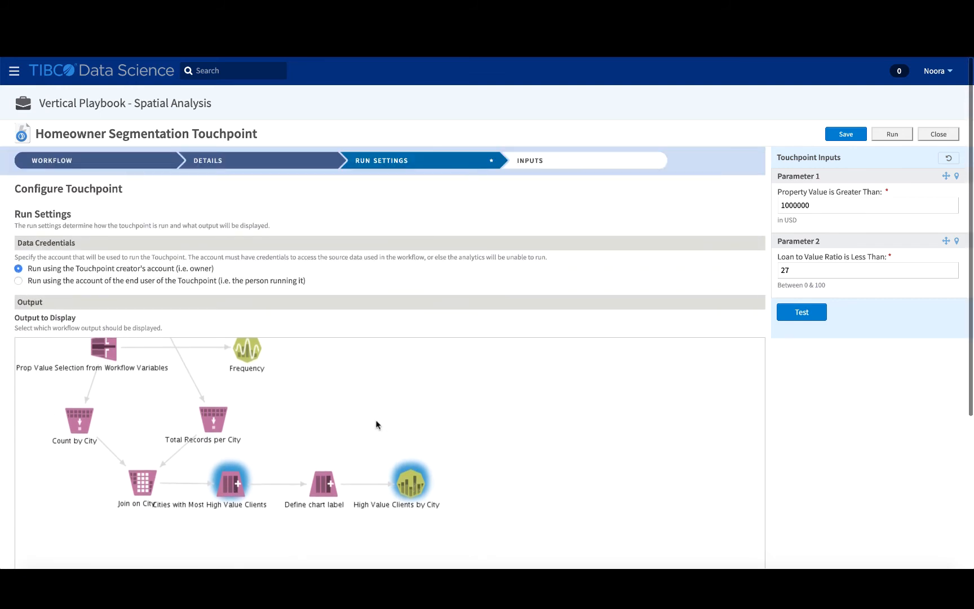
On the Inputs step, confirm parameter descriptions 'in USD' and 'Between 0 & 100'
{"action": "left_click", "coordinate": [581, 160]}
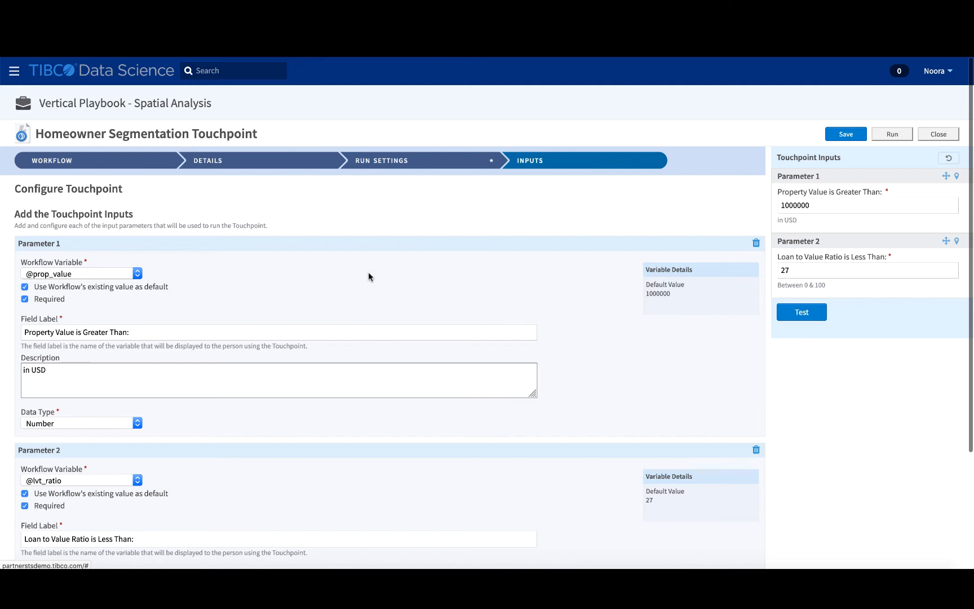
{"action": "scroll", "coordinate": [364, 278], "scroll_direction": "down", "scroll_amount": 3}
{"action": "scroll", "coordinate": [364, 278], "scroll_direction": "down", "scroll_amount": 2}
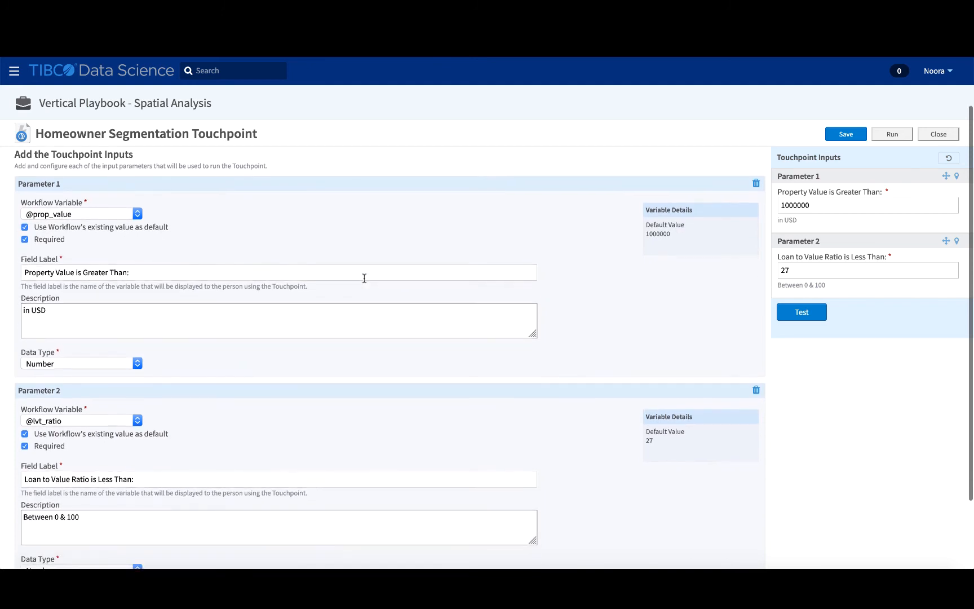
{"action": "scroll", "coordinate": [364, 278], "scroll_direction": "down", "scroll_amount": 2}
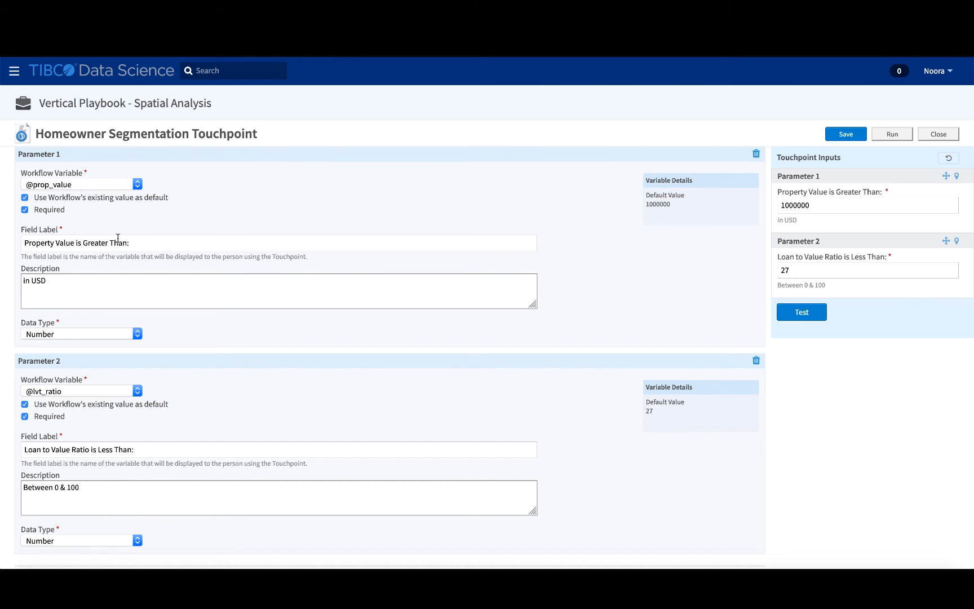
{"action": "scroll", "coordinate": [116, 368], "scroll_direction": "down", "scroll_amount": 1}
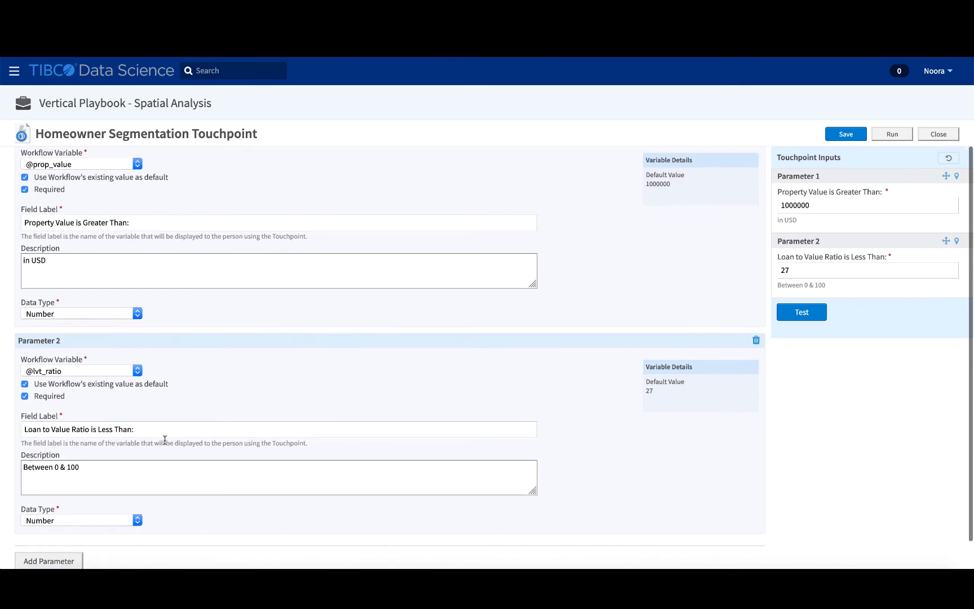
{"action": "scroll", "coordinate": [164, 440], "scroll_direction": "down", "scroll_amount": 3}
{"action": "scroll", "coordinate": [164, 440], "scroll_direction": "up", "scroll_amount": 1}
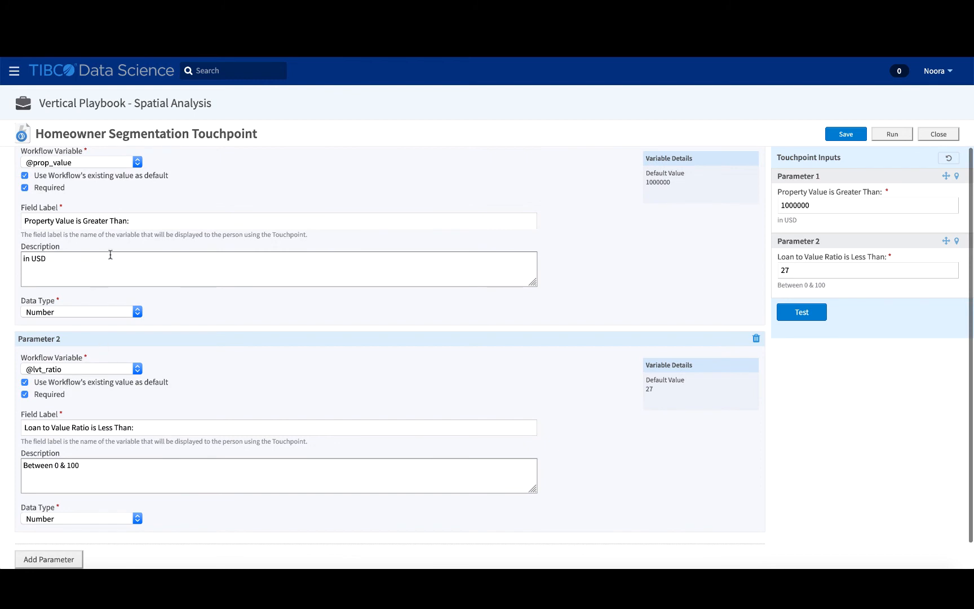
{"action": "left_click", "coordinate": [68, 255]}
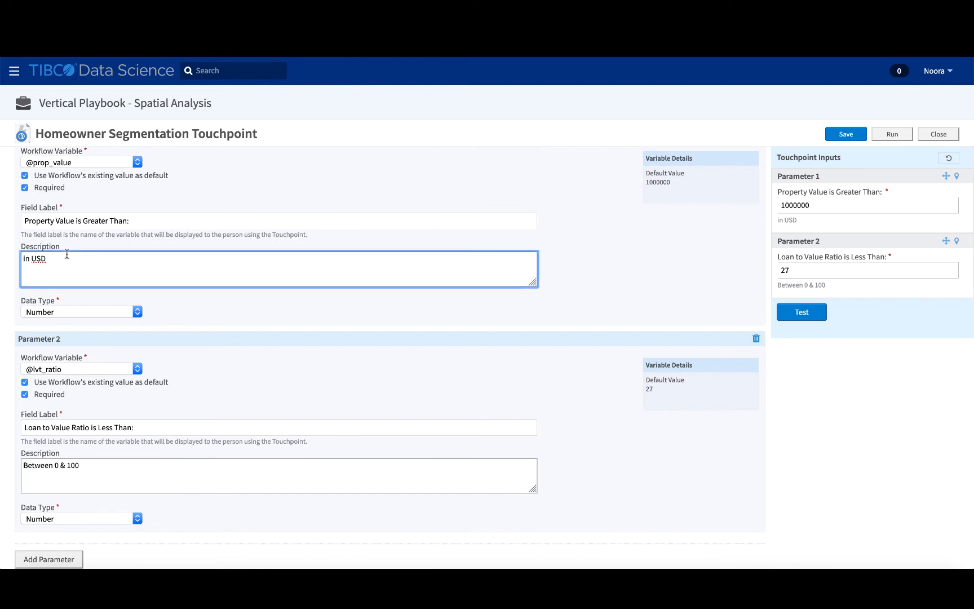
{"action": "scroll", "coordinate": [67, 254], "scroll_direction": "up", "scroll_amount": 1}
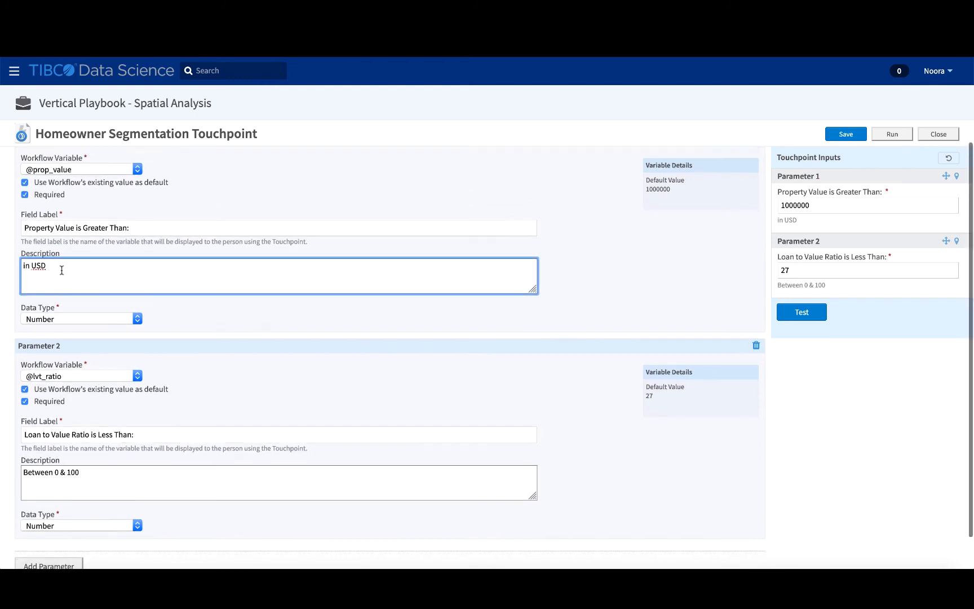
{"action": "scroll", "coordinate": [61, 269], "scroll_direction": "down", "scroll_amount": 1}
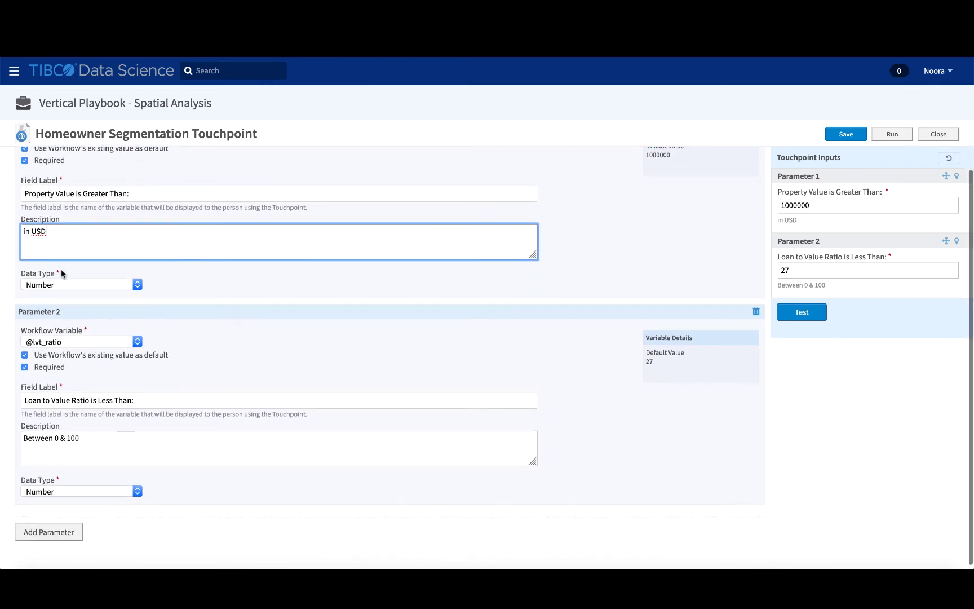
{"action": "left_click", "coordinate": [90, 441]}
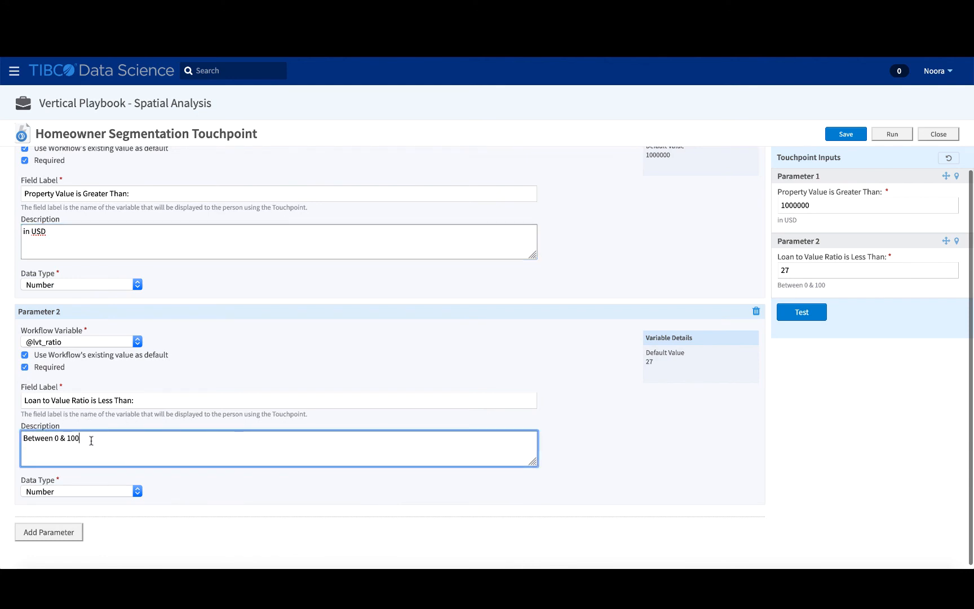
{"action": "scroll", "coordinate": [91, 438], "scroll_direction": "down", "scroll_amount": 1}
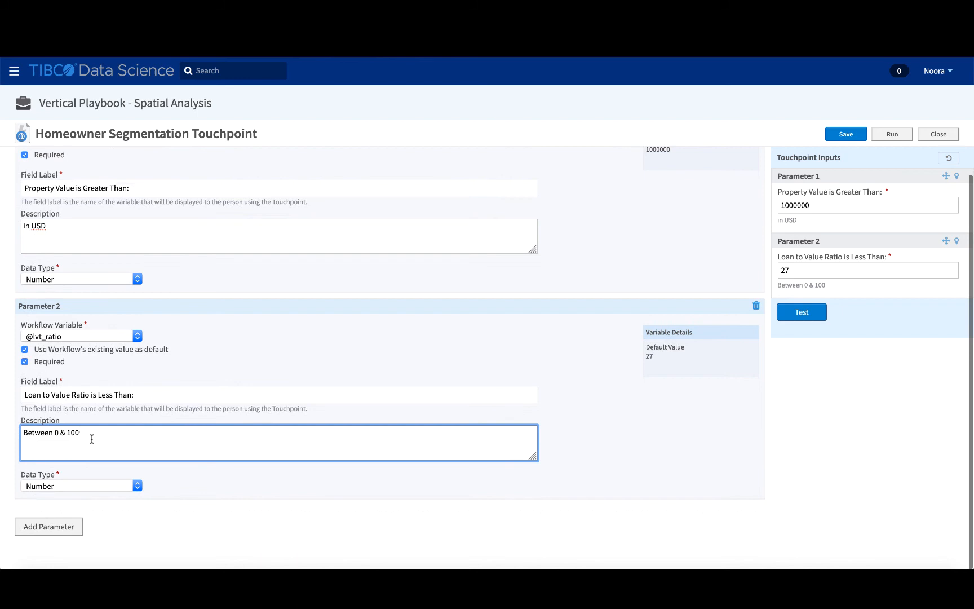
Add a third parameter and browse its workflow variable choices without selecting one
{"action": "left_click", "coordinate": [64, 526]}
{"action": "scroll", "coordinate": [125, 497], "scroll_direction": "down", "scroll_amount": 5}
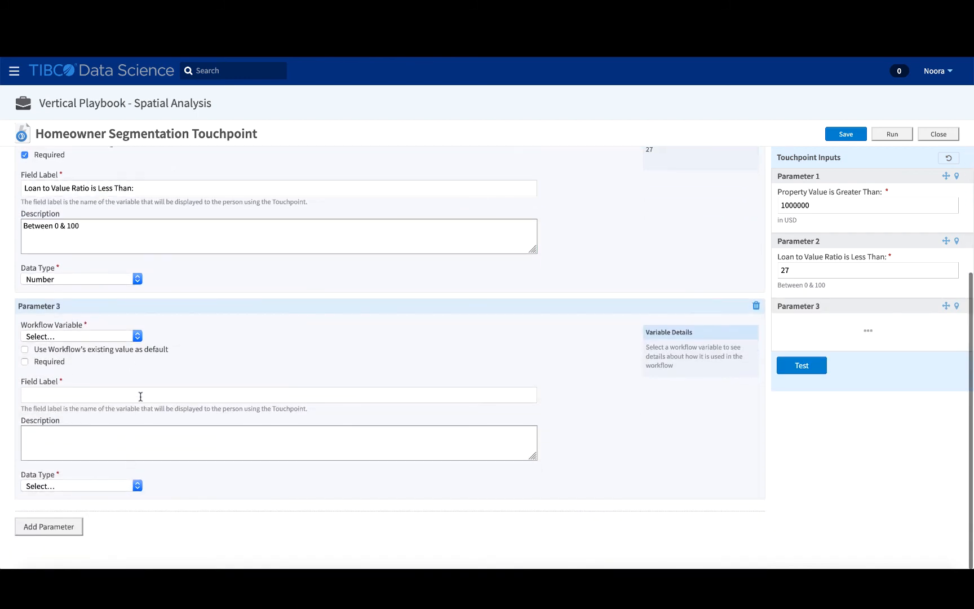
{"action": "left_click", "coordinate": [137, 336]}
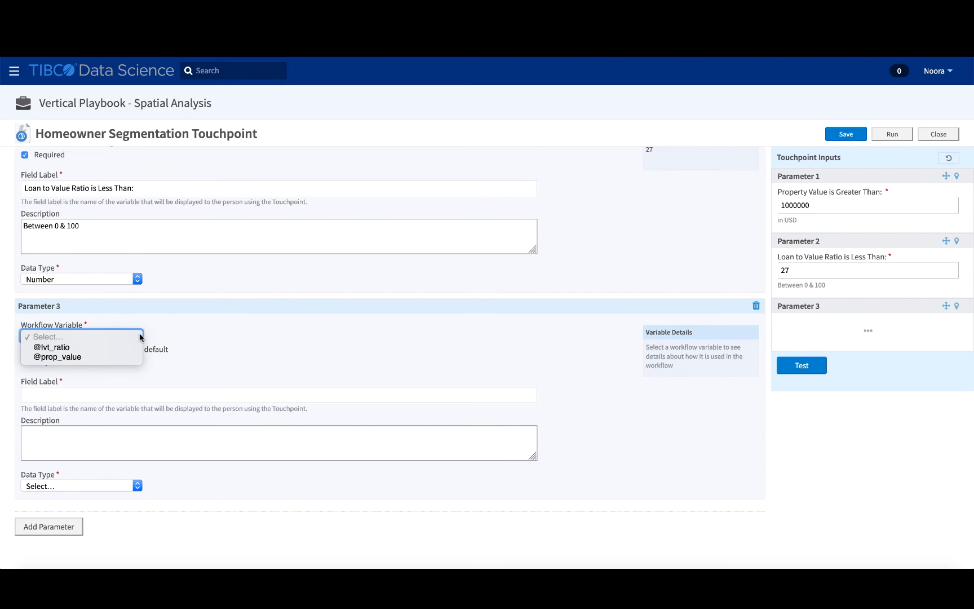
{"action": "left_click", "coordinate": [150, 327]}
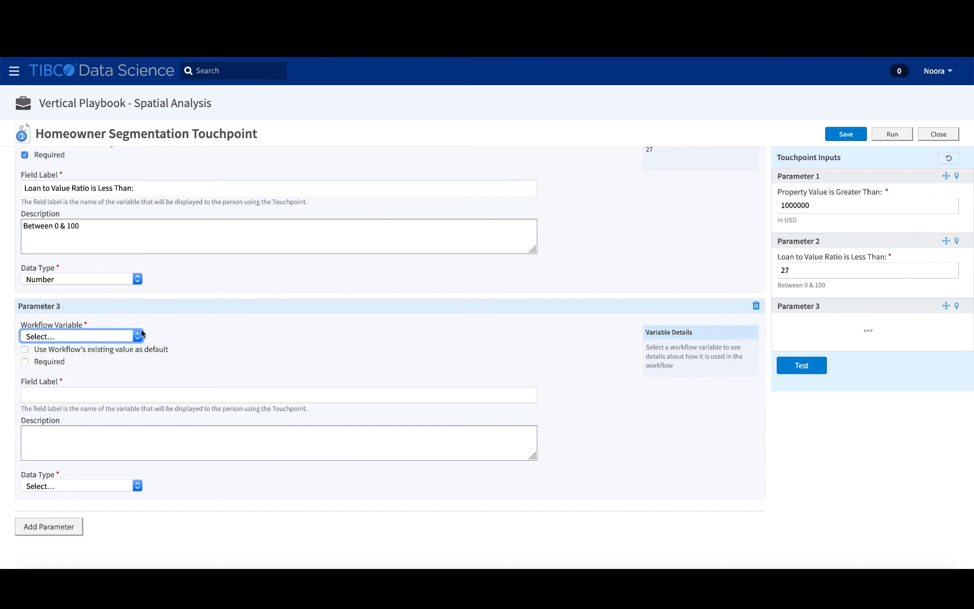
{"action": "left_click", "coordinate": [138, 337]}
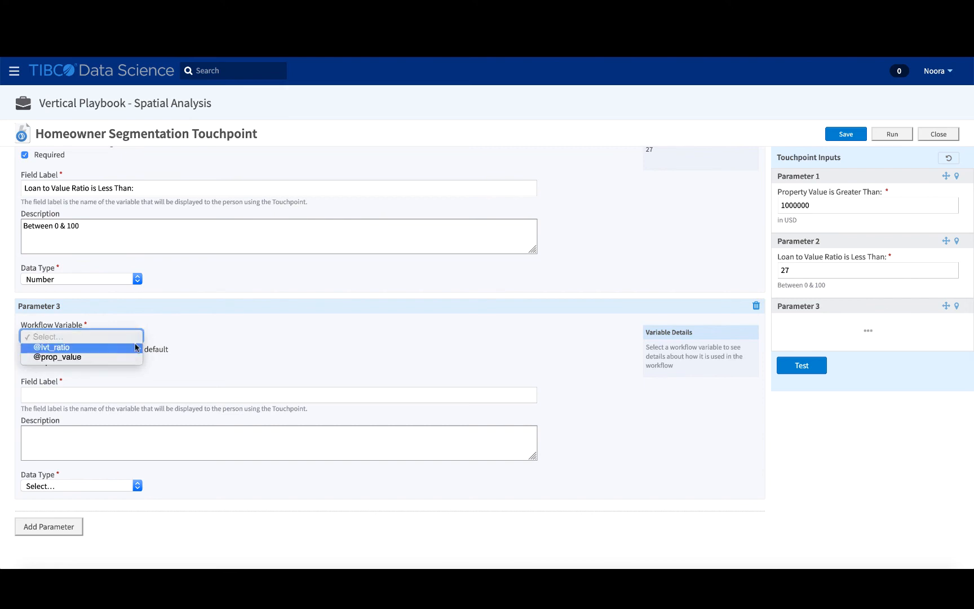
{"action": "left_click", "coordinate": [188, 346]}
{"action": "scroll", "coordinate": [366, 361], "scroll_direction": "up", "scroll_amount": 5}
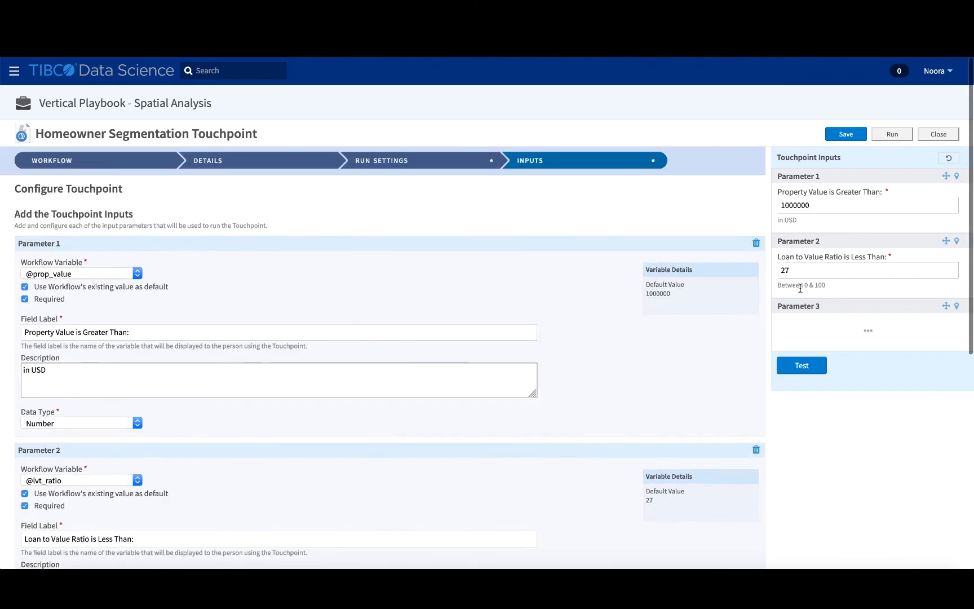
Run the touchpoint with Property Value 1500000 and Loan to Value Ratio 27
{"action": "left_click", "coordinate": [831, 204]}
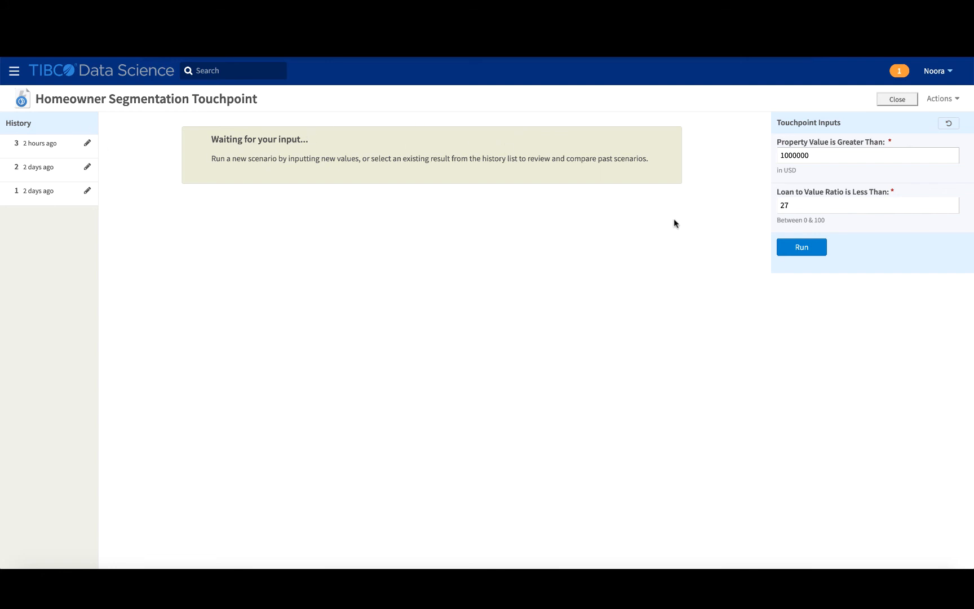
{"action": "left_click", "coordinate": [826, 155]}
{"action": "double_click", "coordinate": [826, 156]}
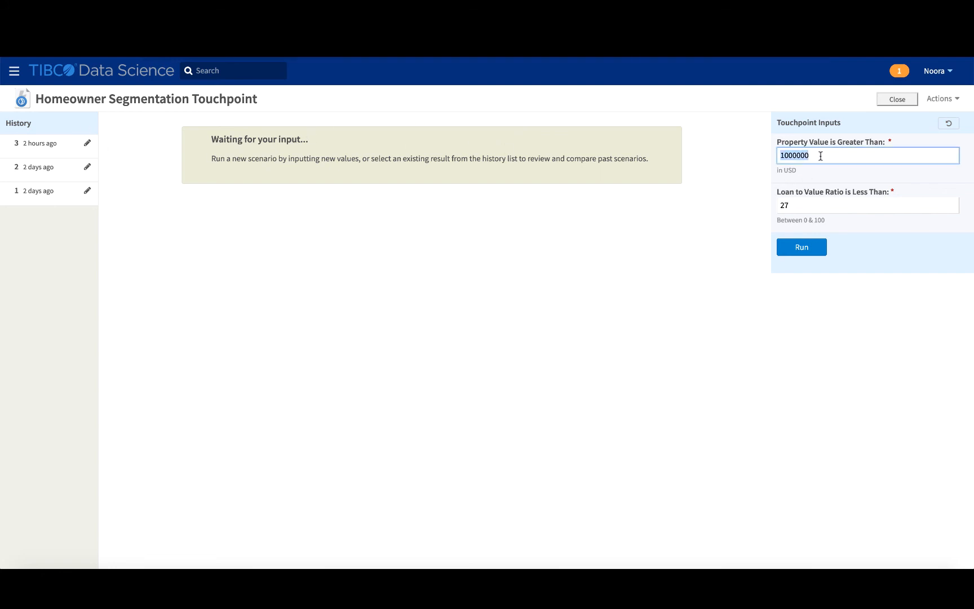
{"action": "left_click", "coordinate": [813, 154]}
{"action": "type", "text": "5"}
{"action": "left_click", "coordinate": [795, 206]}
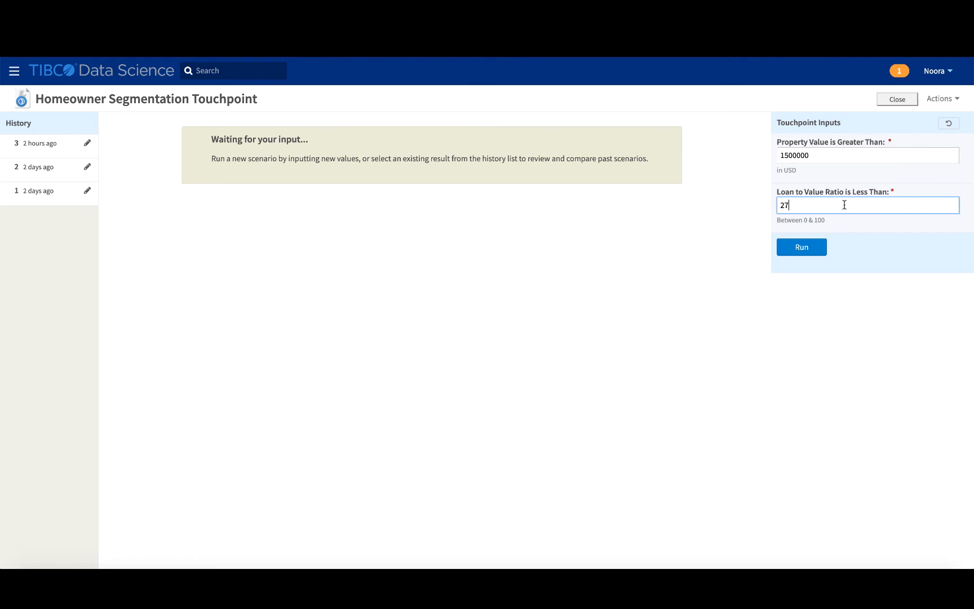
{"action": "left_click", "coordinate": [803, 247]}
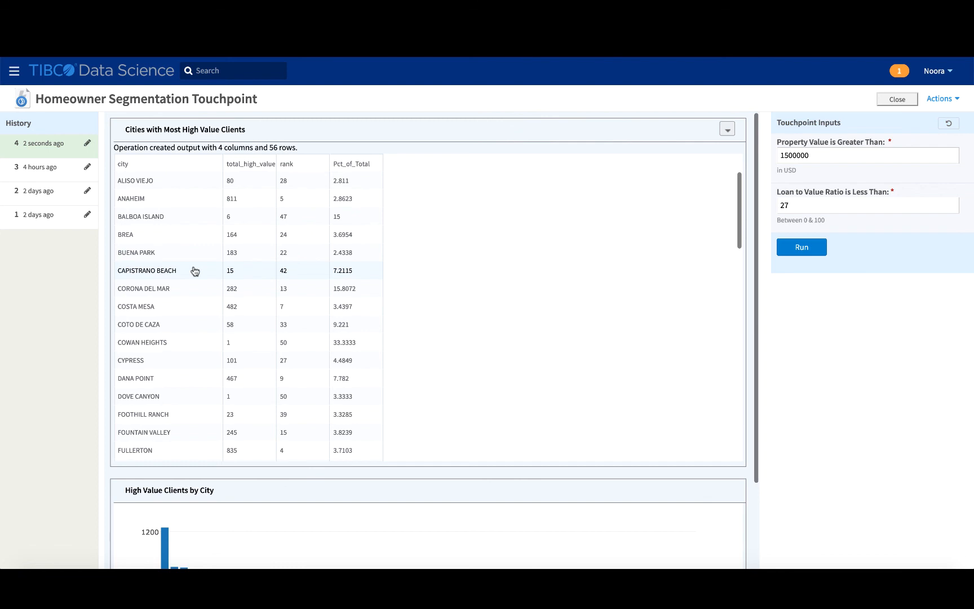
{"action": "scroll", "coordinate": [194, 271], "scroll_direction": "down", "scroll_amount": 3}
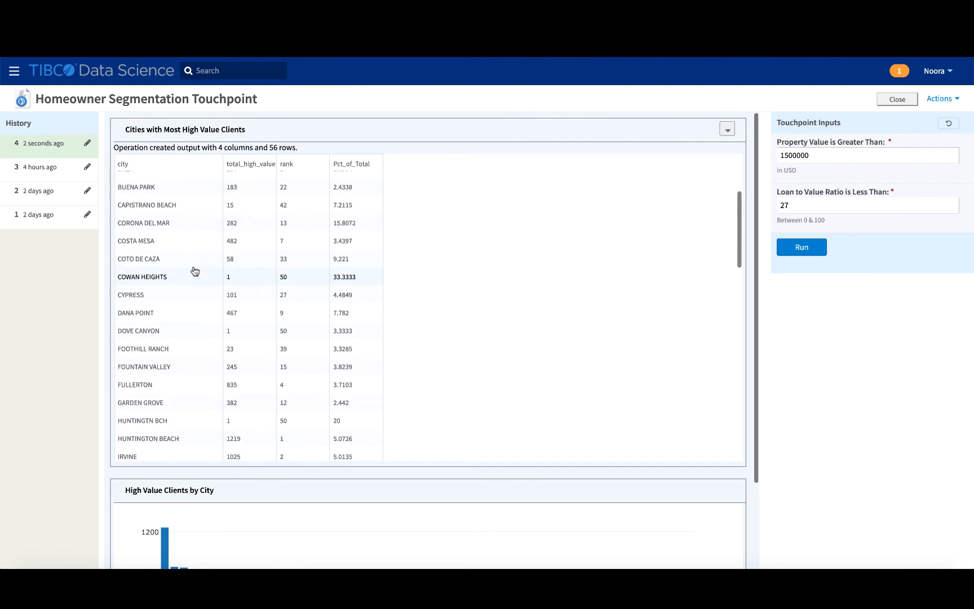
{"action": "scroll", "coordinate": [195, 271], "scroll_direction": "up", "scroll_amount": 3}
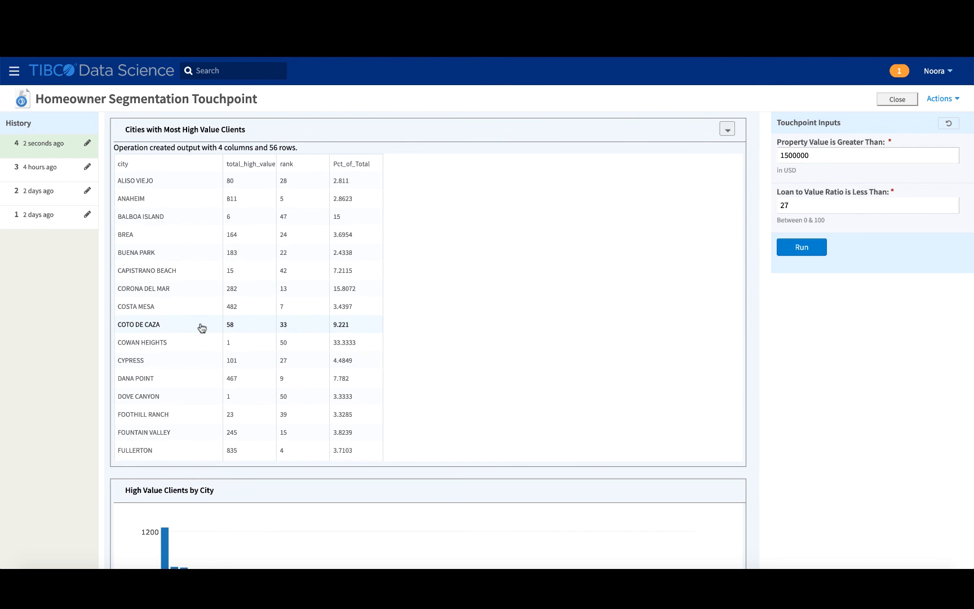
{"action": "scroll", "coordinate": [196, 370], "scroll_direction": "down", "scroll_amount": 2}
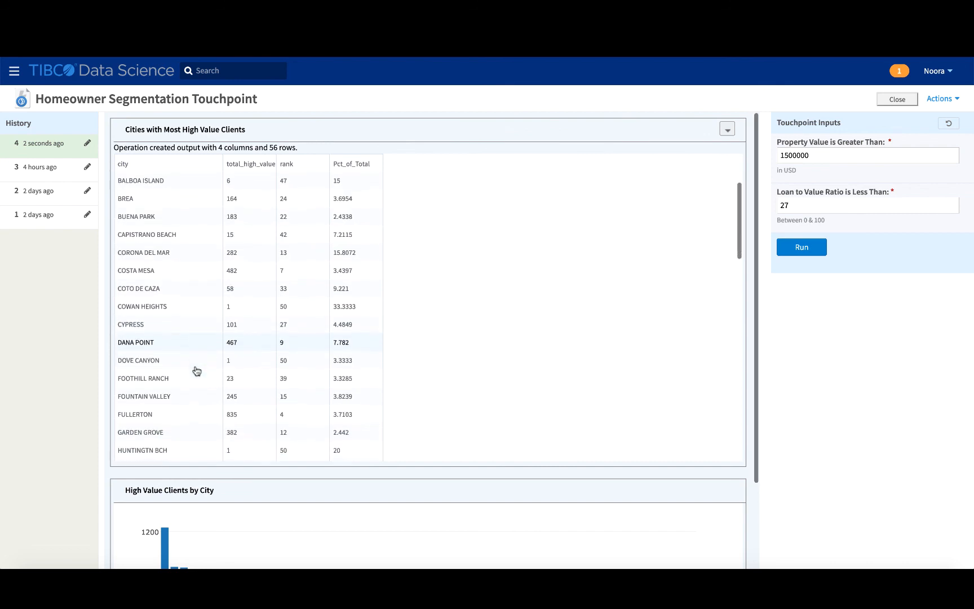
{"action": "scroll", "coordinate": [197, 370], "scroll_direction": "down", "scroll_amount": 2}
{"action": "scroll", "coordinate": [196, 371], "scroll_direction": "down", "scroll_amount": 1}
{"action": "scroll", "coordinate": [197, 371], "scroll_direction": "up", "scroll_amount": 3}
{"action": "scroll", "coordinate": [196, 370], "scroll_direction": "up", "scroll_amount": 3}
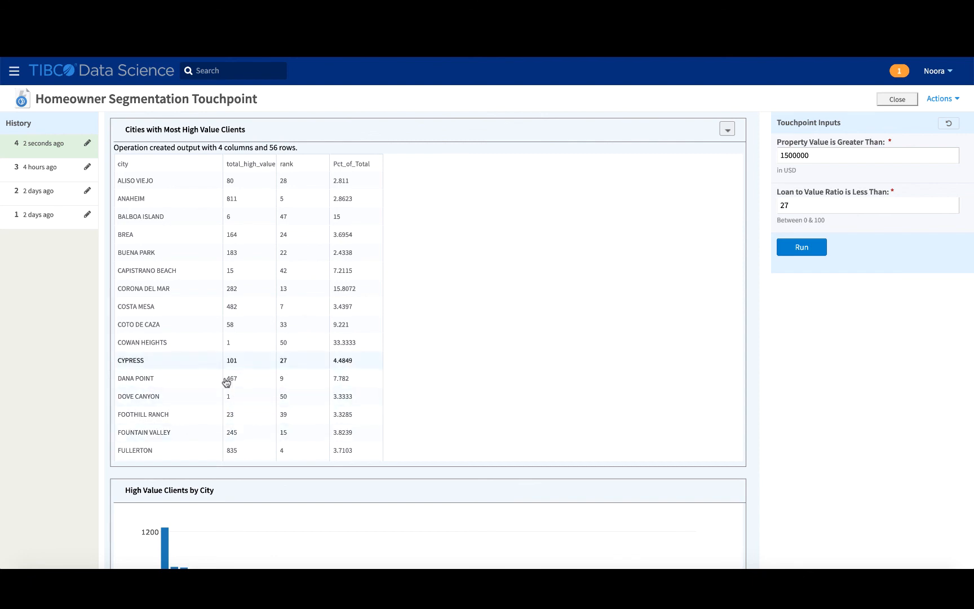
{"action": "scroll", "coordinate": [411, 453], "scroll_direction": "down", "scroll_amount": 3}
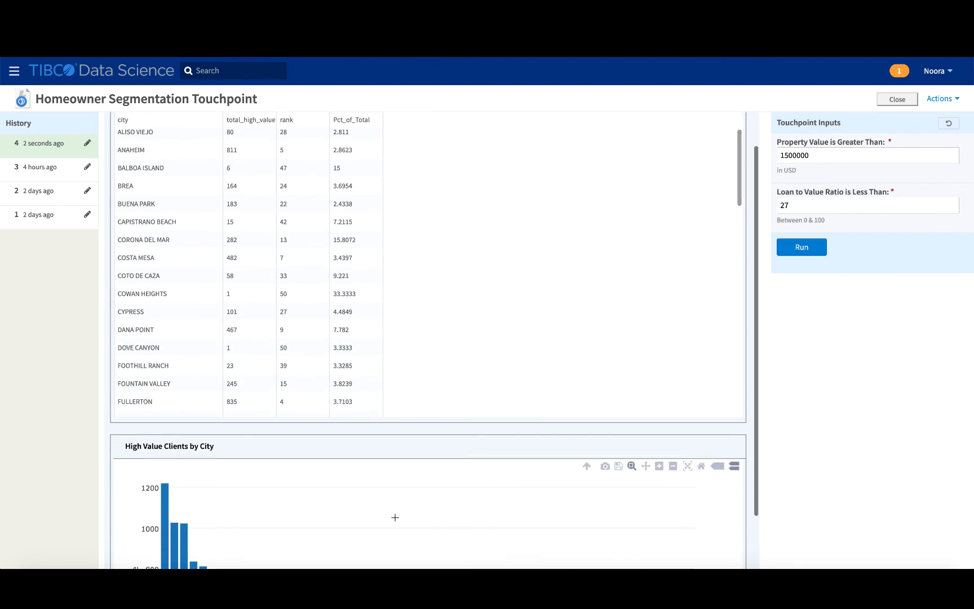
{"action": "scroll", "coordinate": [412, 453], "scroll_direction": "down", "scroll_amount": 4}
{"action": "scroll", "coordinate": [411, 453], "scroll_direction": "down", "scroll_amount": 2}
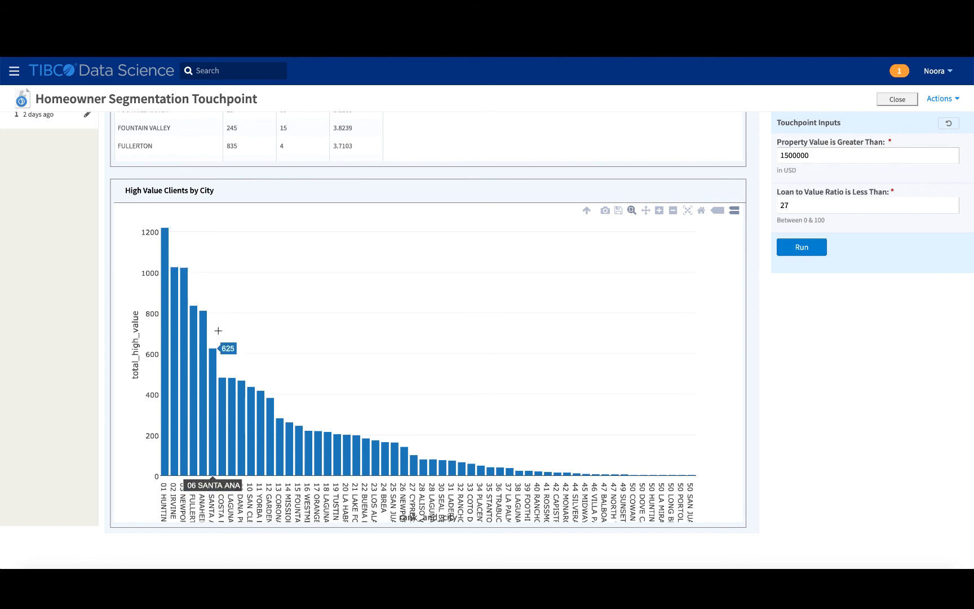
{"action": "mouse_move", "coordinate": [614, 472]}
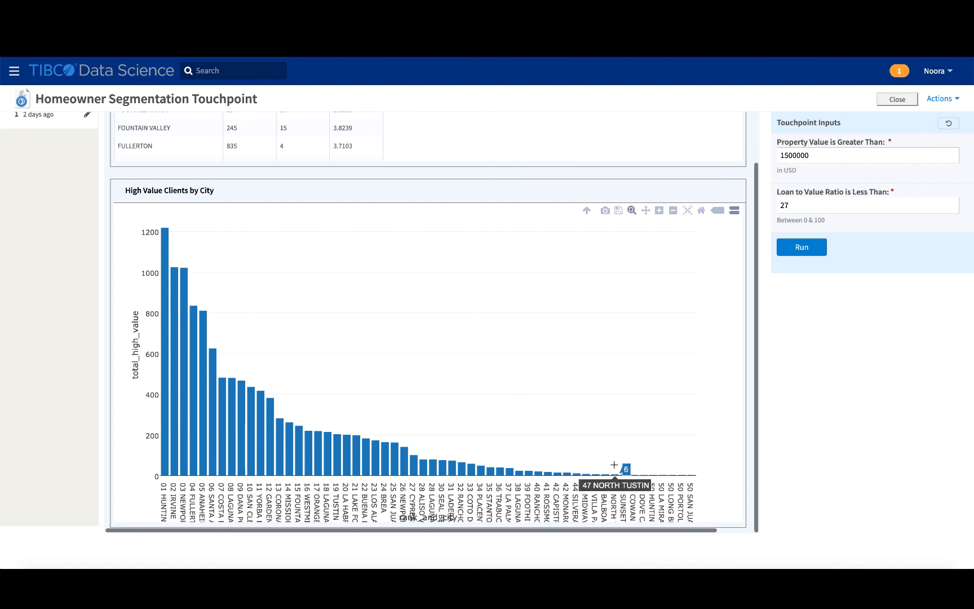
{"action": "scroll", "coordinate": [585, 500], "scroll_direction": "right", "scroll_amount": 3}
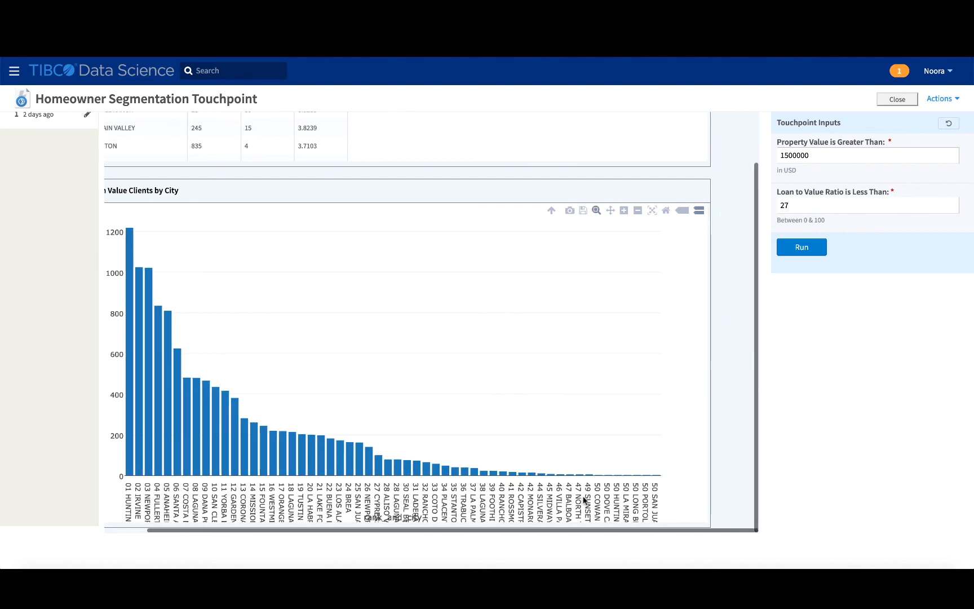
{"action": "scroll", "coordinate": [585, 500], "scroll_direction": "left", "scroll_amount": 3}
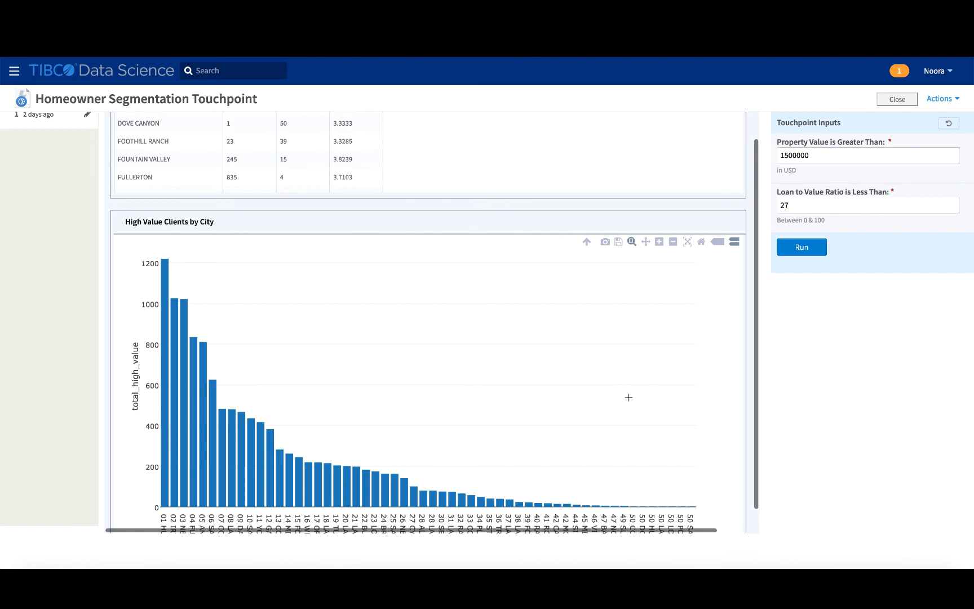
{"action": "scroll", "coordinate": [629, 398], "scroll_direction": "up", "scroll_amount": 5}
{"action": "scroll", "coordinate": [629, 396], "scroll_direction": "down", "scroll_amount": 4}
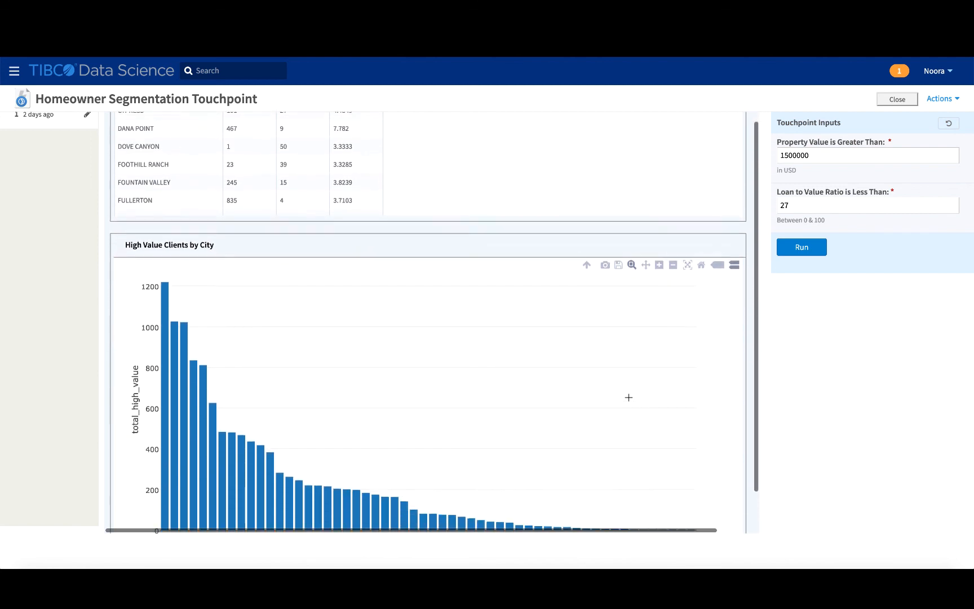
{"action": "scroll", "coordinate": [629, 397], "scroll_direction": "down", "scroll_amount": 3}
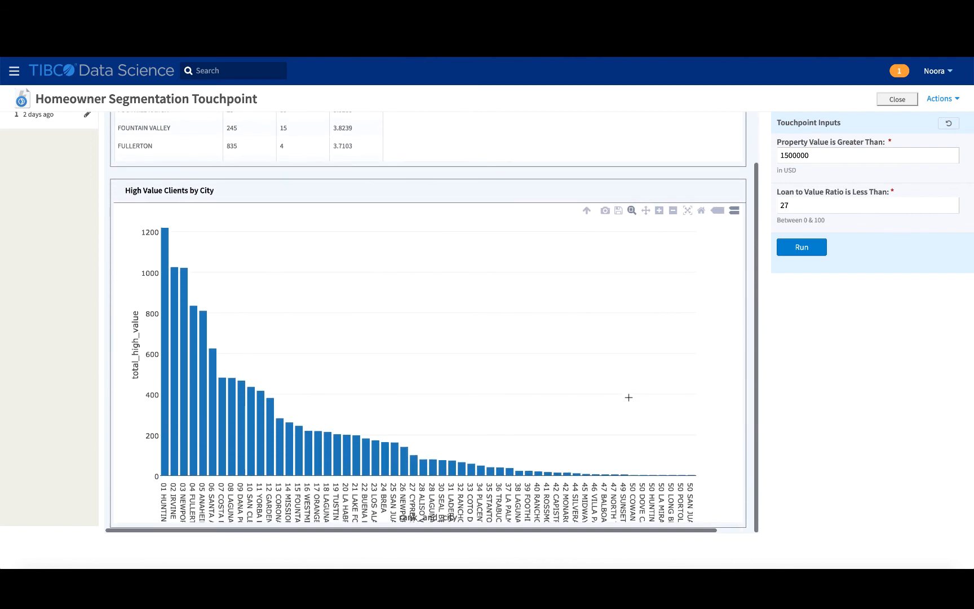